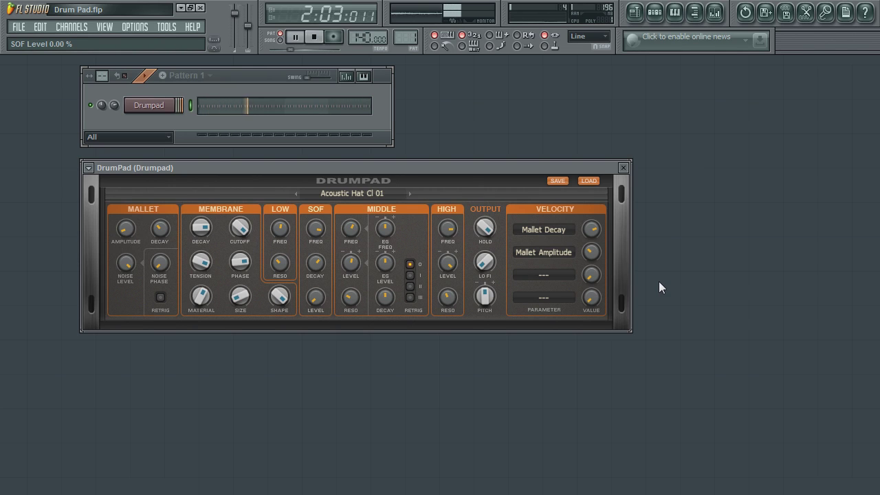
# - Open DrumPad's preset library in the IL Content Library, showing the HiHats presets
pyautogui.click(369, 192)
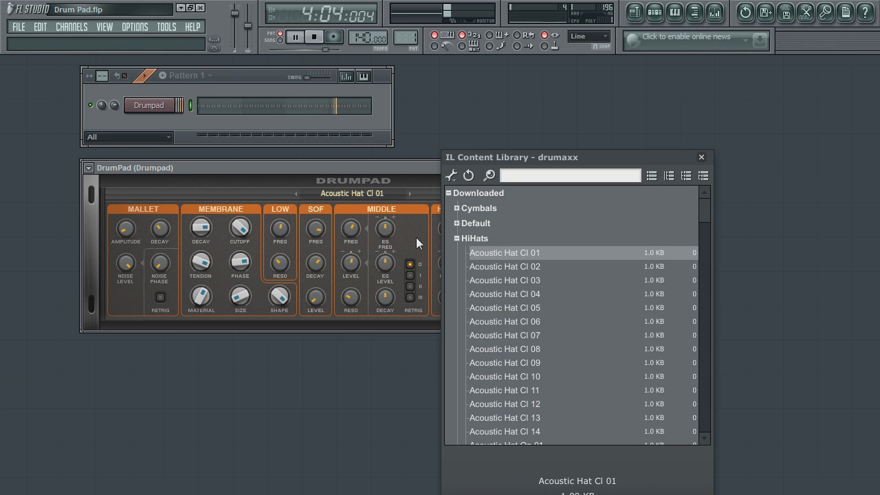
# - Audition Acoustic Hat Cl 02 and Cl 03, then reload Acoustic Hat Cl 01
pyautogui.doubleClick(496, 267)
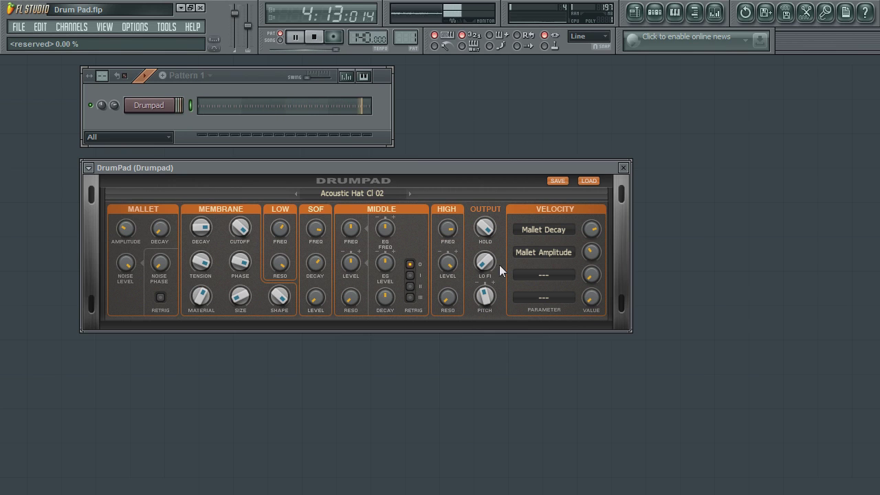
pyautogui.click(376, 193)
pyautogui.doubleClick(532, 278)
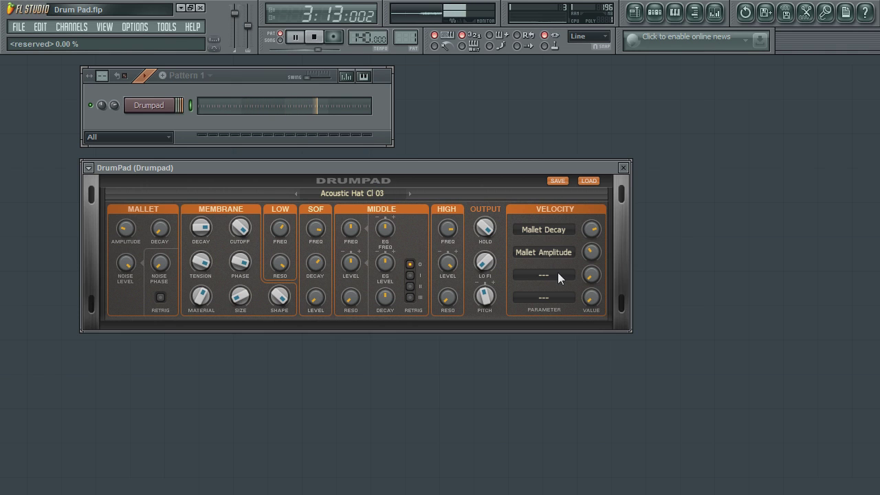
pyautogui.doubleClick(537, 251)
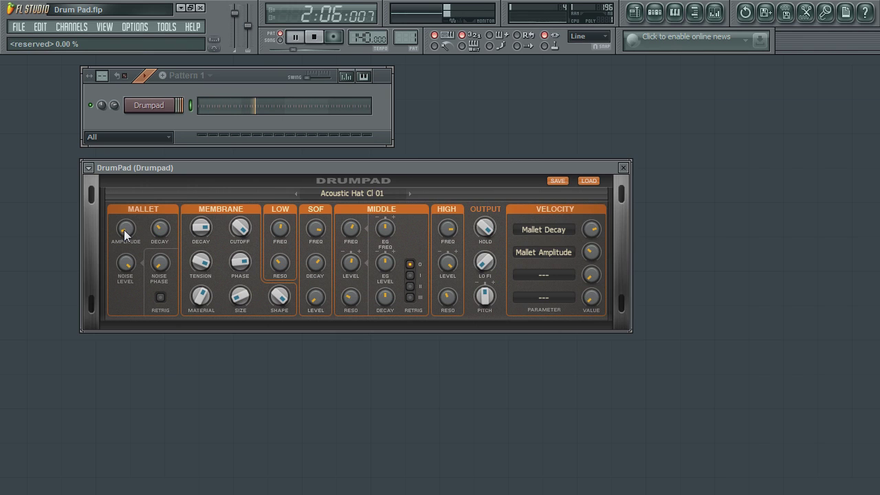
# - Tweak Mallet amplitude, decay, noise level and noise phase (66.50 %), then membrane decay to 66.65 %
pyautogui.moveTo(125, 234); pyautogui.dragTo(108, 191)
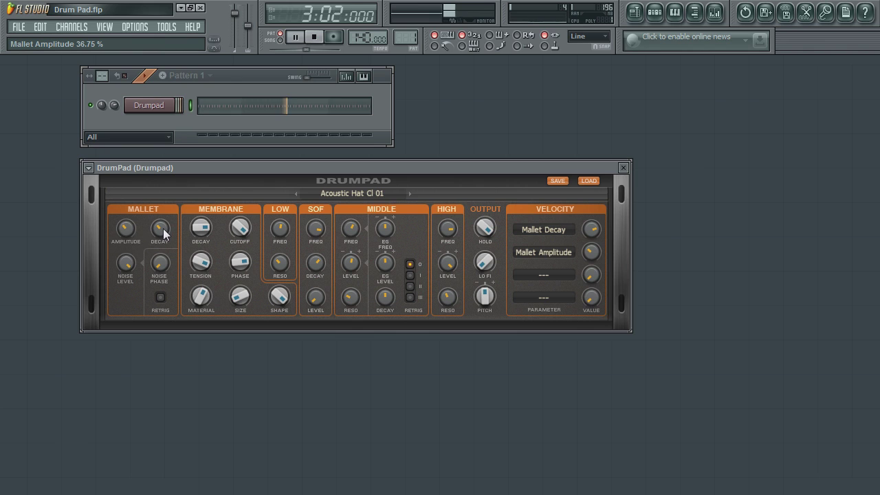
pyautogui.moveTo(163, 229)
pyautogui.mouseDown()
pyautogui.moveTo(165, 275)
pyautogui.moveTo(147, 173)
pyautogui.moveTo(148, 227)
pyautogui.mouseUp()
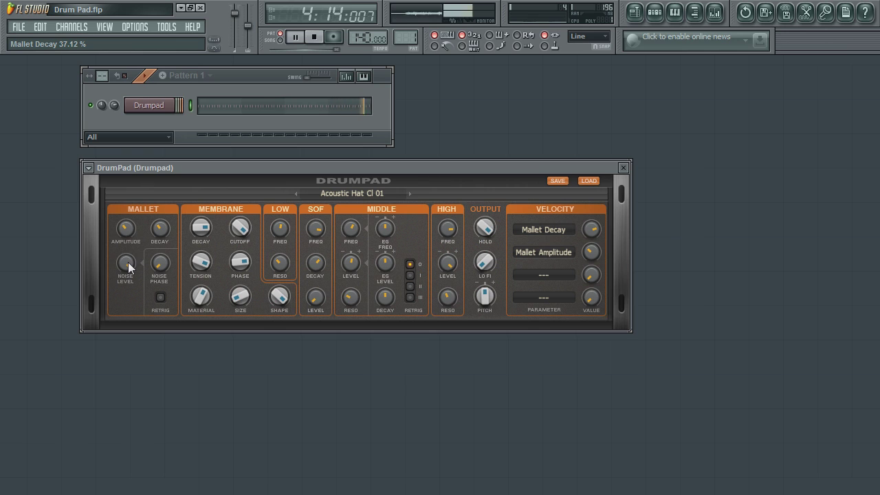
pyautogui.moveTo(128, 262); pyautogui.dragTo(130, 295)
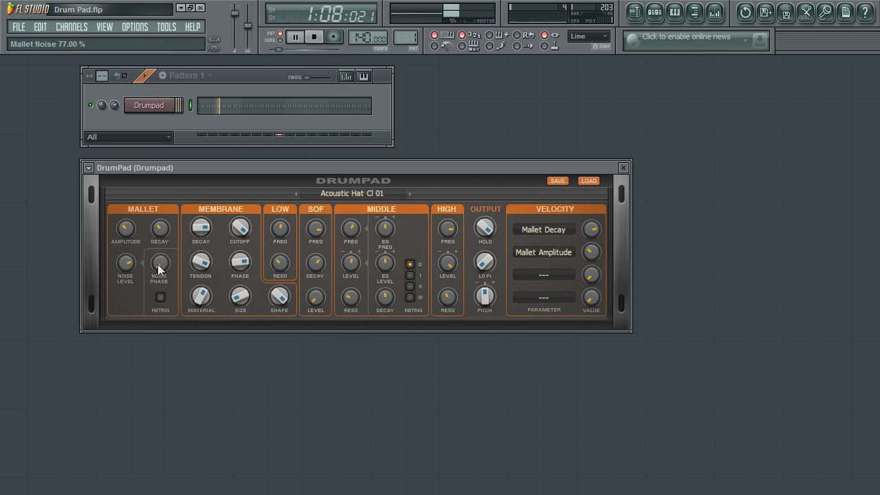
pyautogui.moveTo(158, 263); pyautogui.dragTo(150, 172)
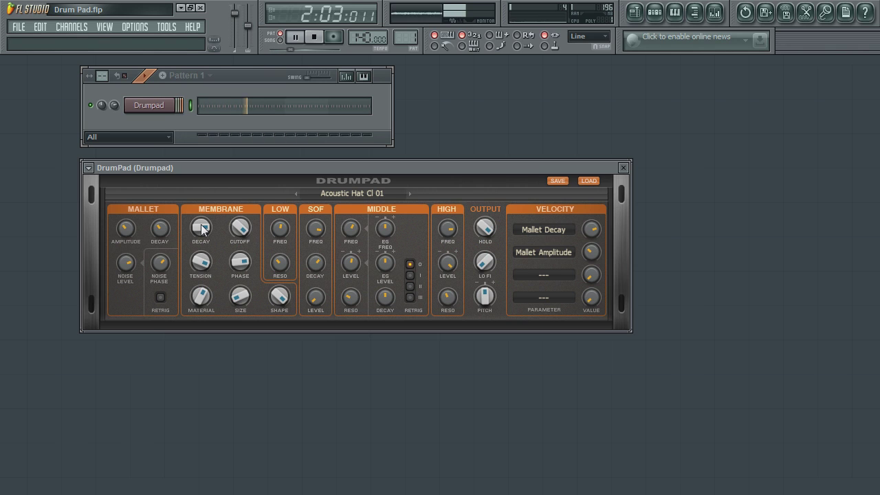
pyautogui.moveTo(201, 230); pyautogui.dragTo(304, 87)
# - Raise Membrane decay to about 63 %, lower the cutoff and fine-tune the tension
pyautogui.moveTo(322, 139); pyautogui.dragTo(312, 20)
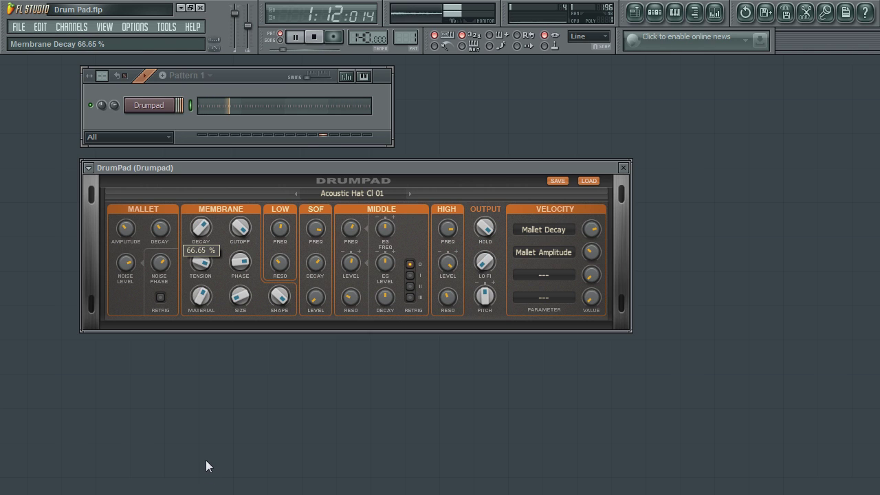
pyautogui.moveTo(244, 242)
pyautogui.moveTo(244, 241); pyautogui.dragTo(240, 174)
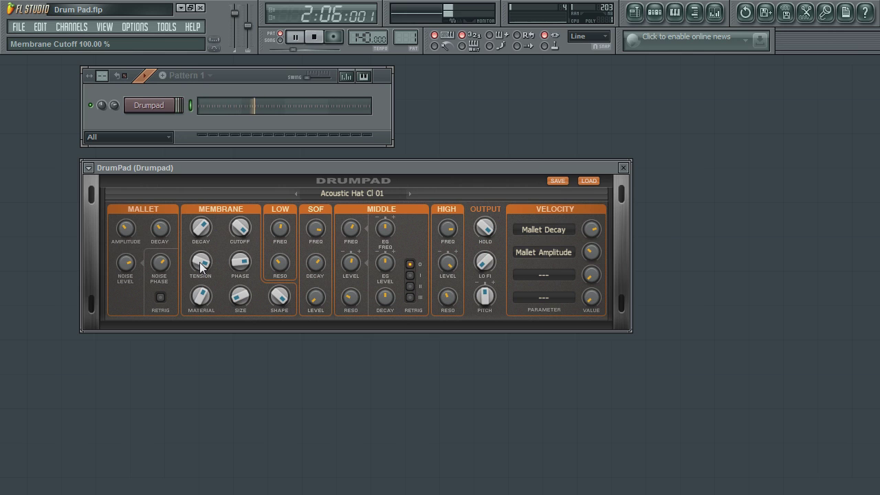
pyautogui.moveTo(201, 265); pyautogui.dragTo(197, 246)
pyautogui.moveTo(205, 354); pyautogui.dragTo(205, 419)
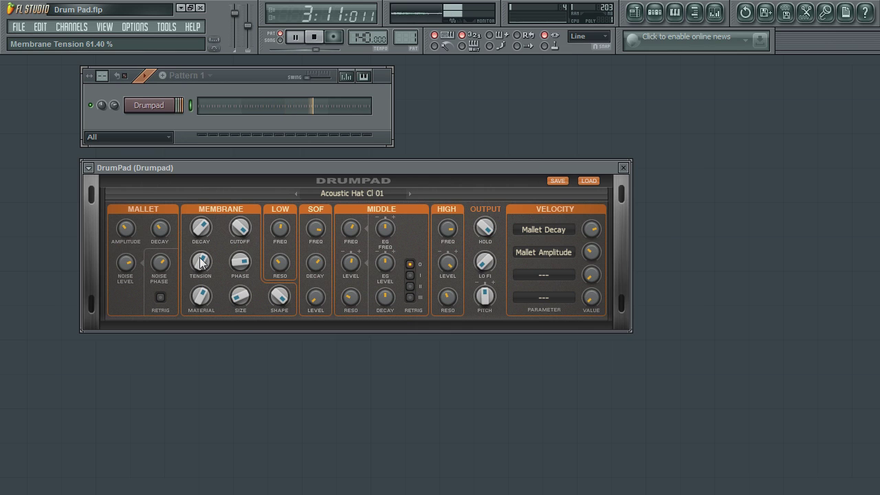
pyautogui.moveTo(200, 264); pyautogui.dragTo(205, 264)
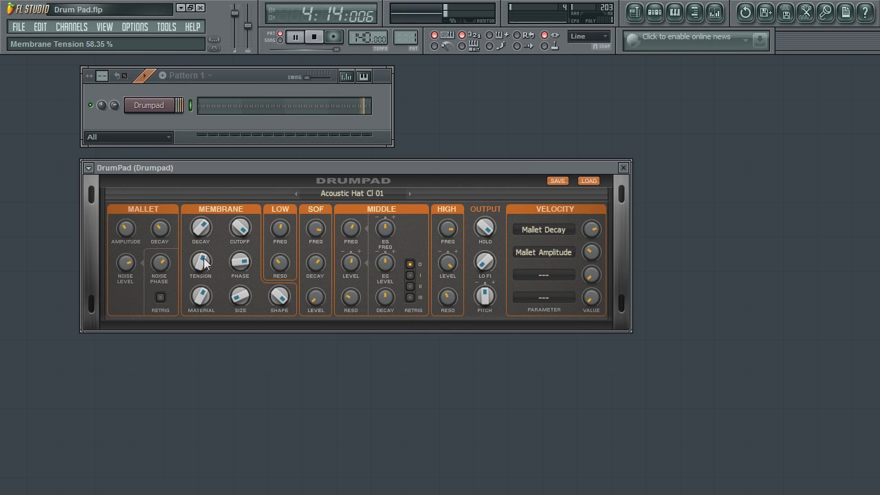
pyautogui.moveTo(204, 264); pyautogui.dragTo(142, 472)
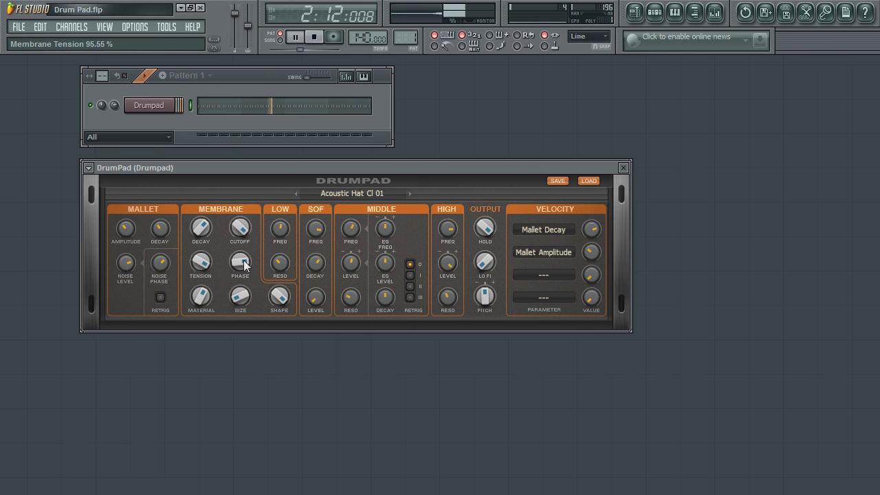
# - Adjust Membrane phase, then set material to 33.37 % and size to 18.22 %
pyautogui.moveTo(245, 265); pyautogui.dragTo(96, 110)
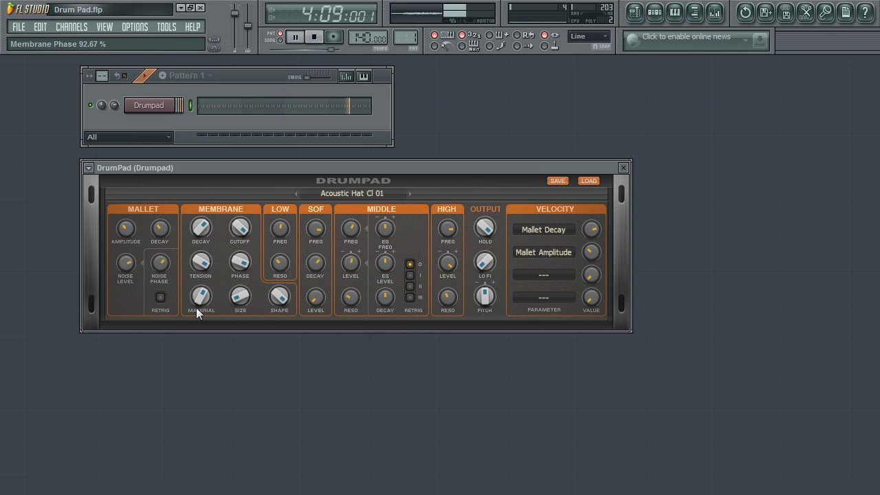
pyautogui.moveTo(199, 300); pyautogui.dragTo(179, 156)
pyautogui.moveTo(179, 124); pyautogui.dragTo(201, 489)
pyautogui.moveTo(240, 301); pyautogui.dragTo(186, 172)
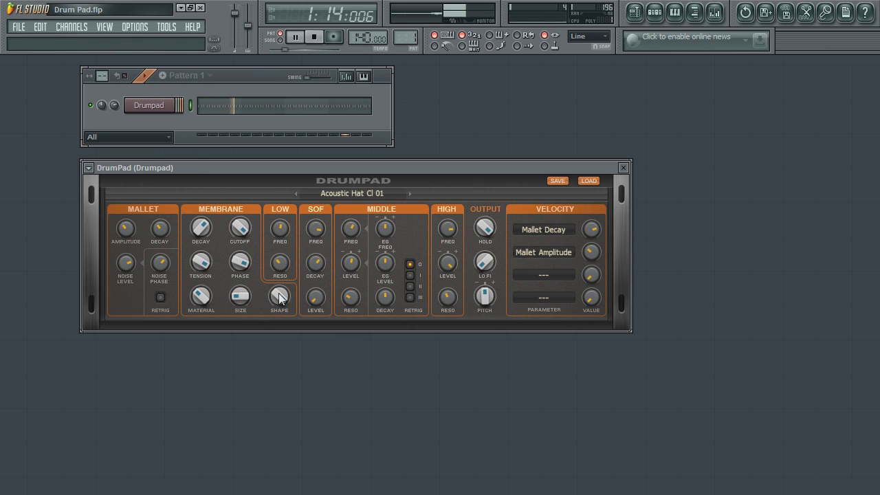
# - Raise the membrane shape and adjust the LOW band frequency and resonance
pyautogui.moveTo(279, 295)
pyautogui.mouseDown()
pyautogui.moveTo(278, 481)
pyautogui.moveTo(295, 206)
pyautogui.moveTo(315, 126)
pyautogui.moveTo(351, 347)
pyautogui.moveTo(463, 443)
pyautogui.moveTo(330, 172)
pyautogui.moveTo(279, 297)
pyautogui.mouseUp()
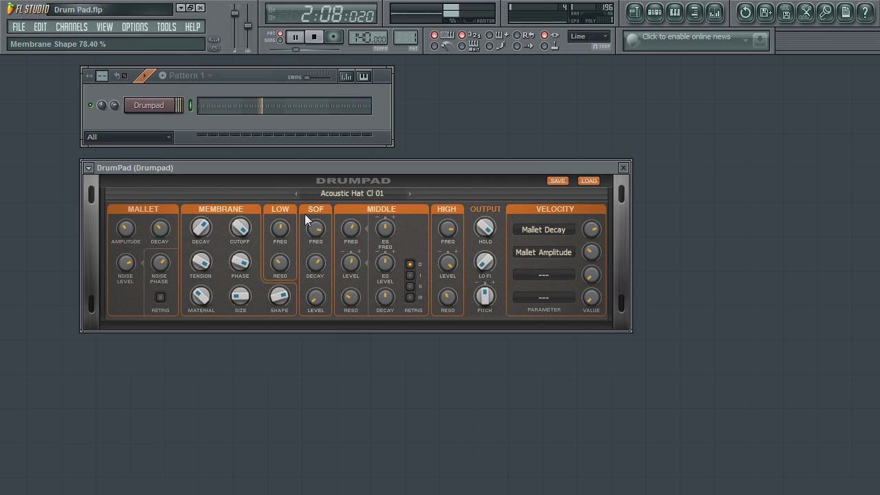
pyautogui.moveTo(279, 229)
pyautogui.mouseDown()
pyautogui.moveTo(276, 272)
pyautogui.moveTo(249, 194)
pyautogui.moveTo(279, 233)
pyautogui.mouseUp()
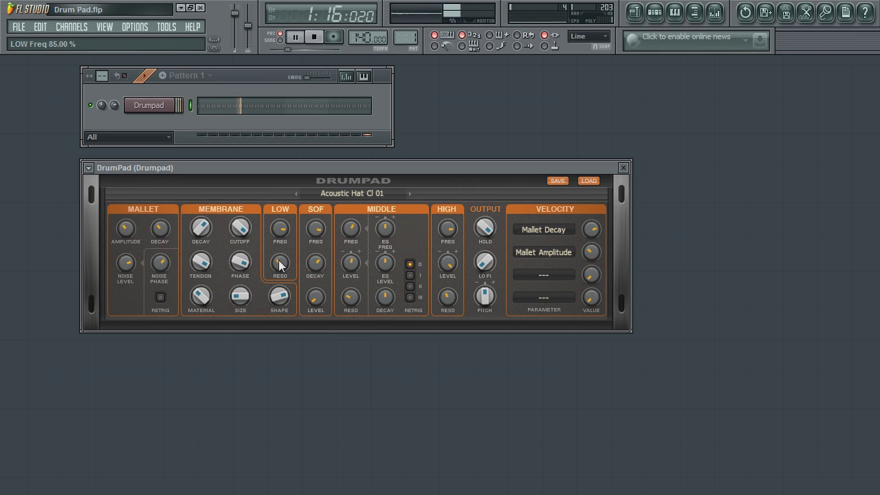
pyautogui.moveTo(279, 262)
pyautogui.mouseDown()
pyautogui.moveTo(279, 213)
pyautogui.moveTo(278, 325)
pyautogui.moveTo(280, 242)
pyautogui.moveTo(280, 268)
pyautogui.mouseUp()
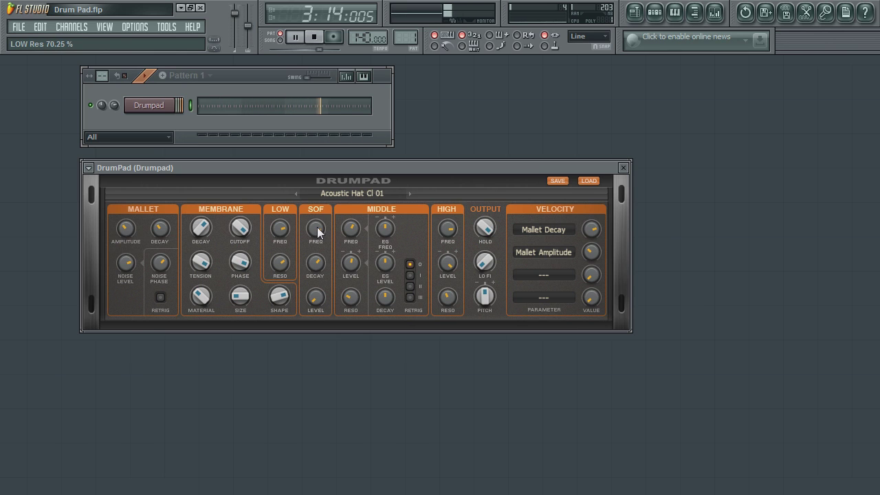
# - Set SOF level to 45 %, adjust its frequency, and set its decay to 36 %
pyautogui.moveTo(314, 298); pyautogui.dragTo(295, 222)
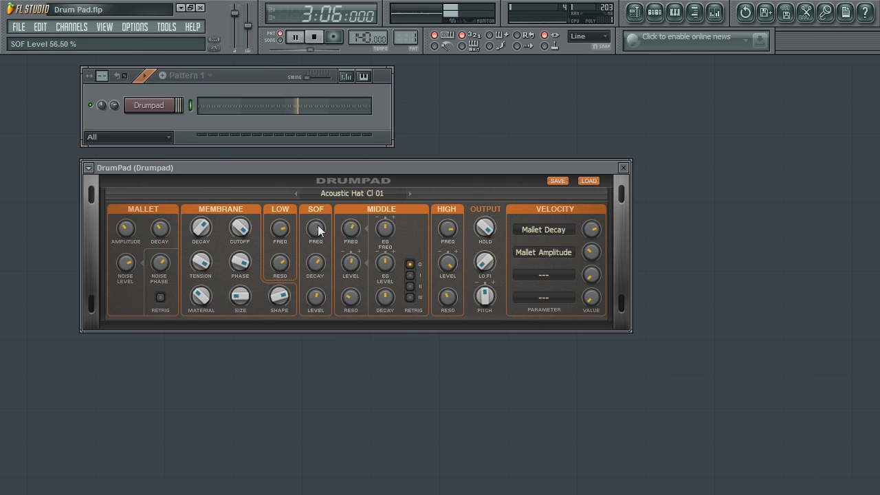
pyautogui.moveTo(318, 231)
pyautogui.mouseDown()
pyautogui.moveTo(324, 292)
pyautogui.moveTo(320, 225)
pyautogui.mouseUp()
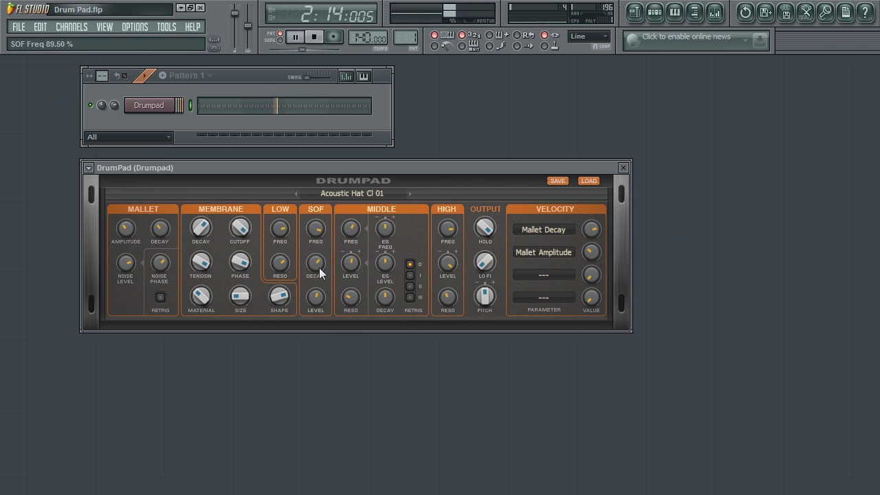
pyautogui.moveTo(317, 271); pyautogui.dragTo(308, 311)
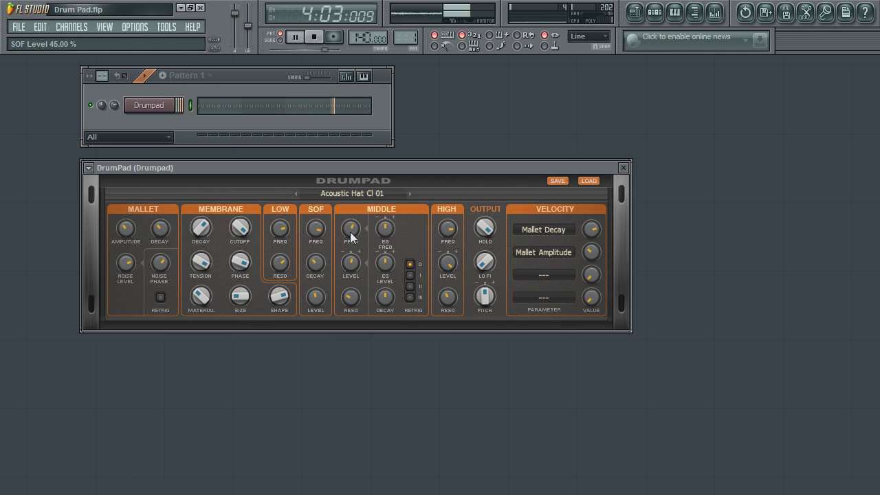
# - Raise the MIDDLE frequency and resonance, and settle its level at 35 %
pyautogui.moveTo(351, 236); pyautogui.dragTo(353, 213)
pyautogui.click(352, 271)
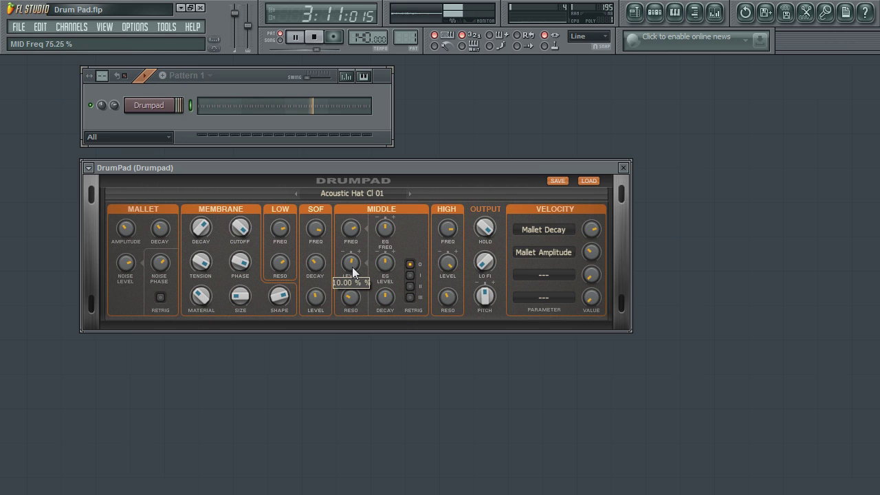
pyautogui.moveTo(352, 268)
pyautogui.mouseDown()
pyautogui.moveTo(351, 230)
pyautogui.moveTo(352, 286)
pyautogui.moveTo(351, 227)
pyautogui.moveTo(354, 347)
pyautogui.moveTo(350, 271)
pyautogui.mouseUp()
pyautogui.click(350, 232)
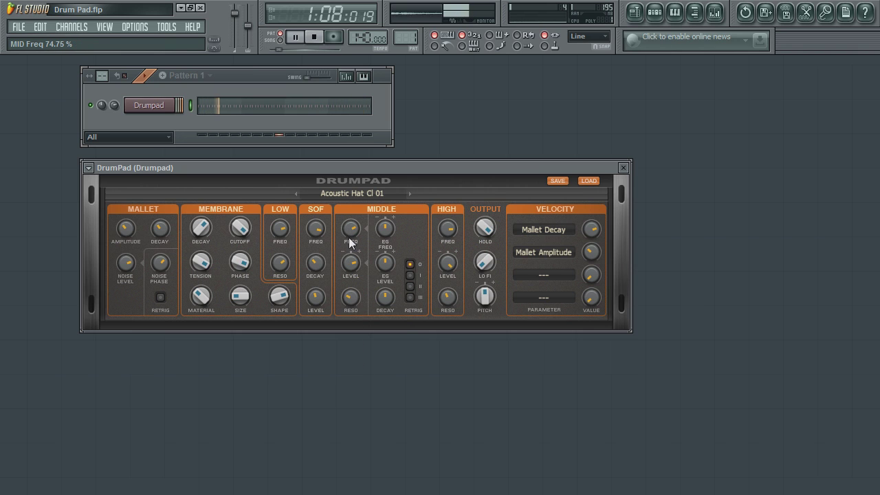
pyautogui.click(350, 293)
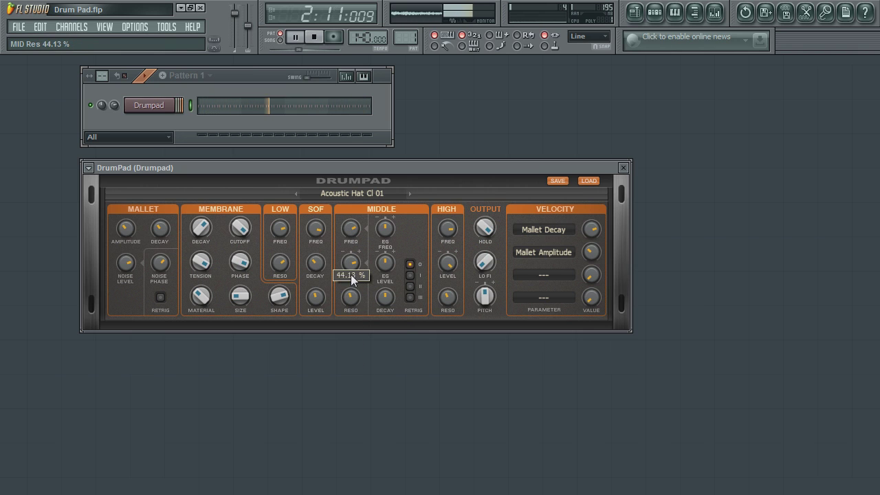
pyautogui.moveTo(350, 274); pyautogui.dragTo(354, 229)
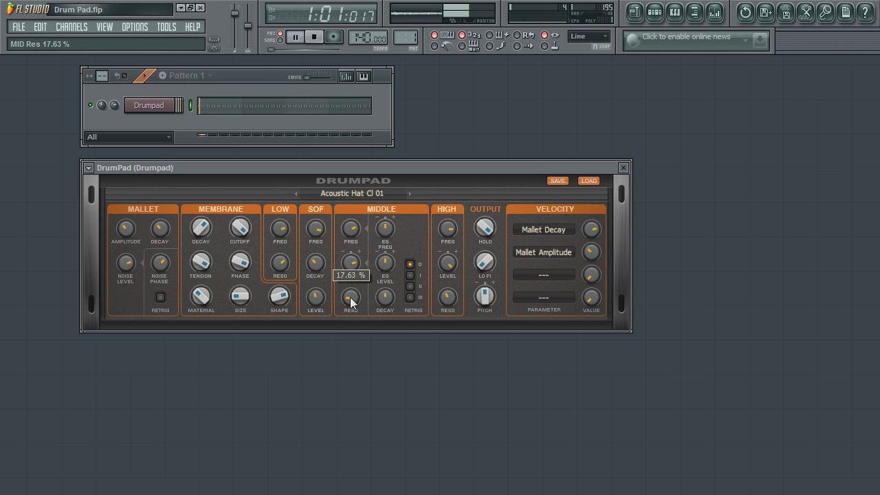
pyautogui.moveTo(356, 265); pyautogui.dragTo(352, 282)
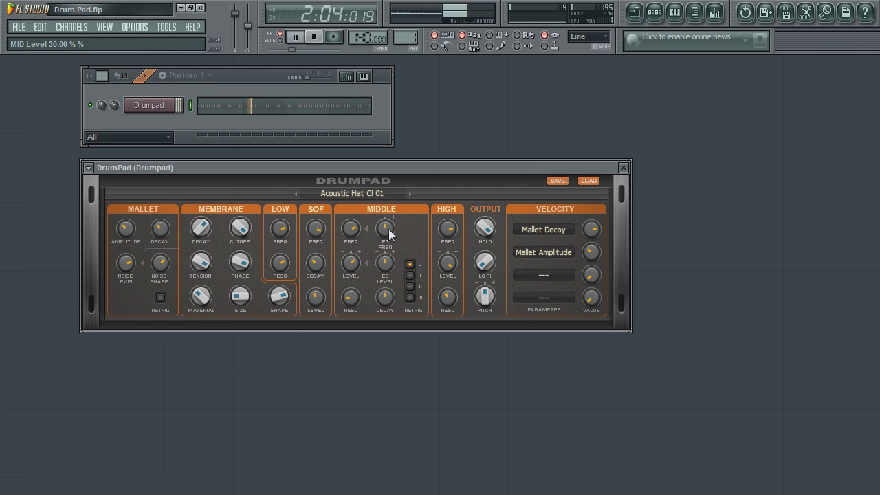
# - Lower MIDDLE envelope frequency modulation, adjust level modulation, and set attack to 84 %
pyautogui.moveTo(389, 229); pyautogui.dragTo(364, 145)
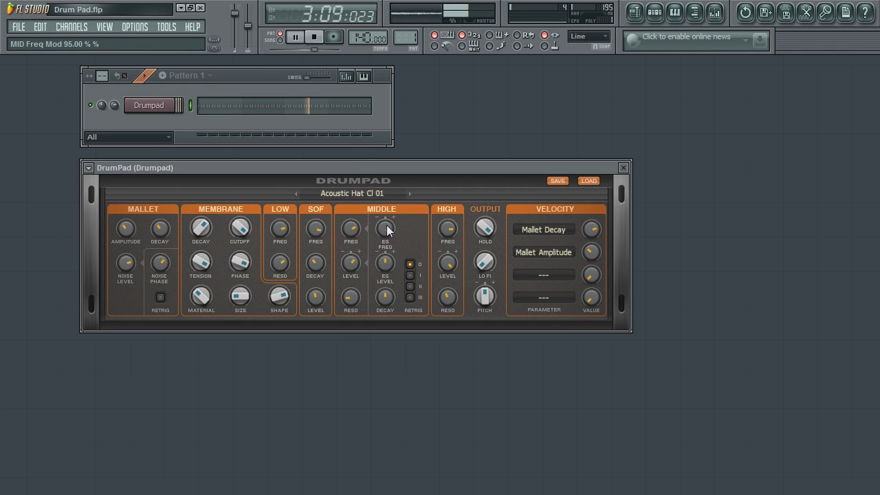
pyautogui.moveTo(387, 268); pyautogui.dragTo(382, 343)
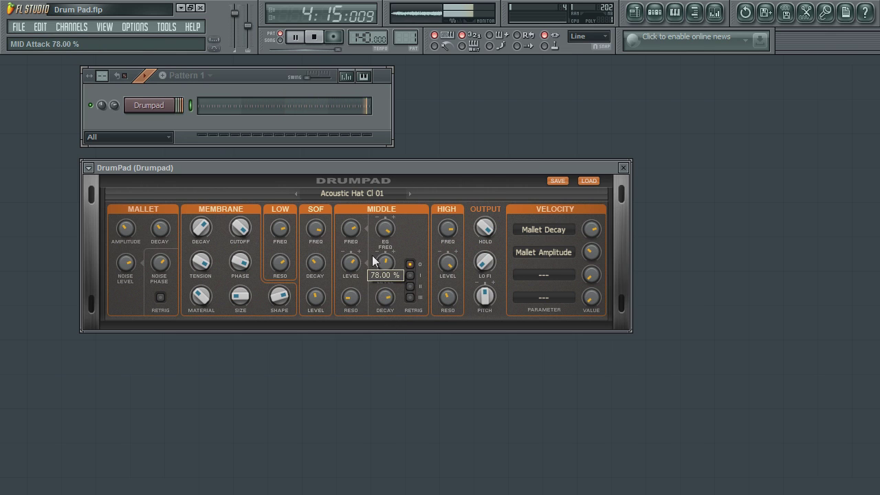
pyautogui.moveTo(373, 260); pyautogui.dragTo(375, 254)
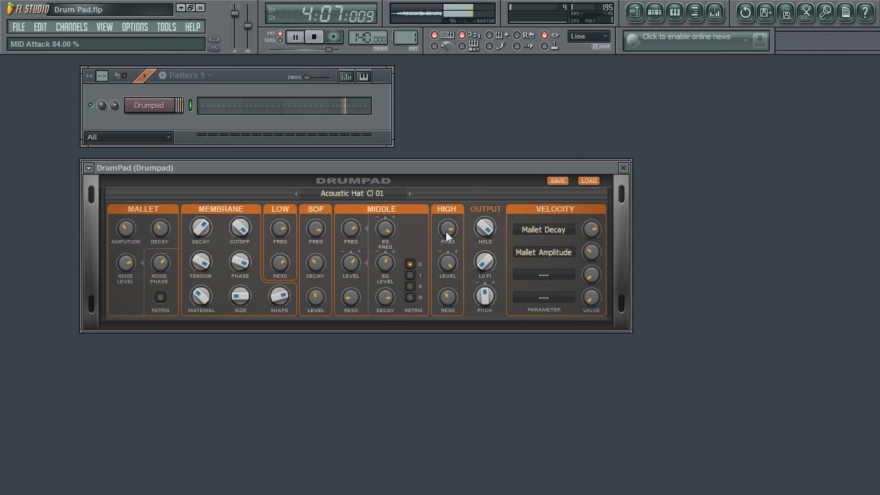
# - Set the HIGH band level to 46 % and frequency to 77.75 %, then stop playback
pyautogui.moveTo(446, 232); pyautogui.dragTo(435, 276)
pyautogui.moveTo(447, 230); pyautogui.dragTo(447, 267)
pyautogui.click(316, 39)
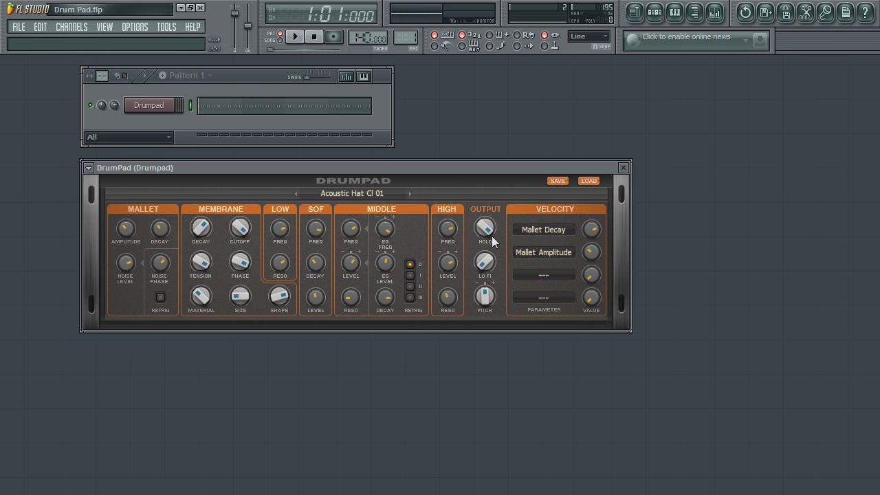
# - Restart the pattern, raise output hold to 90 %, set lo-fi to 36.5 % and lower pitch
pyautogui.click(294, 37)
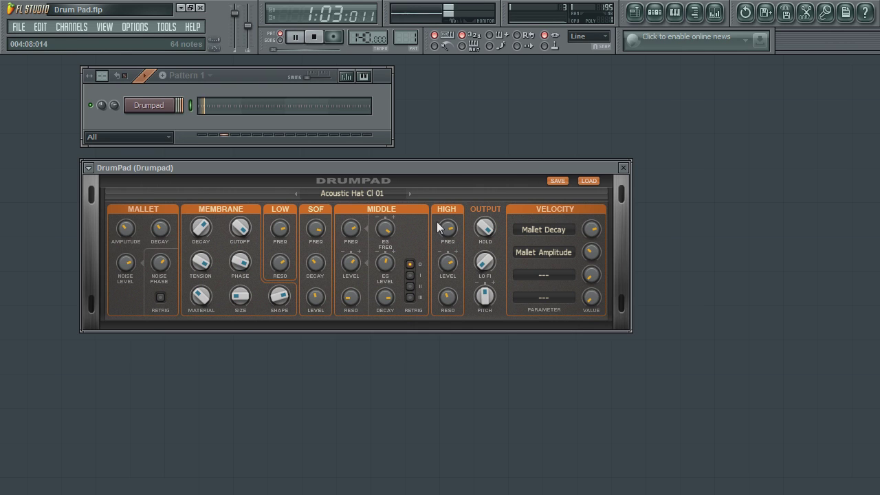
pyautogui.moveTo(481, 234); pyautogui.dragTo(460, 252)
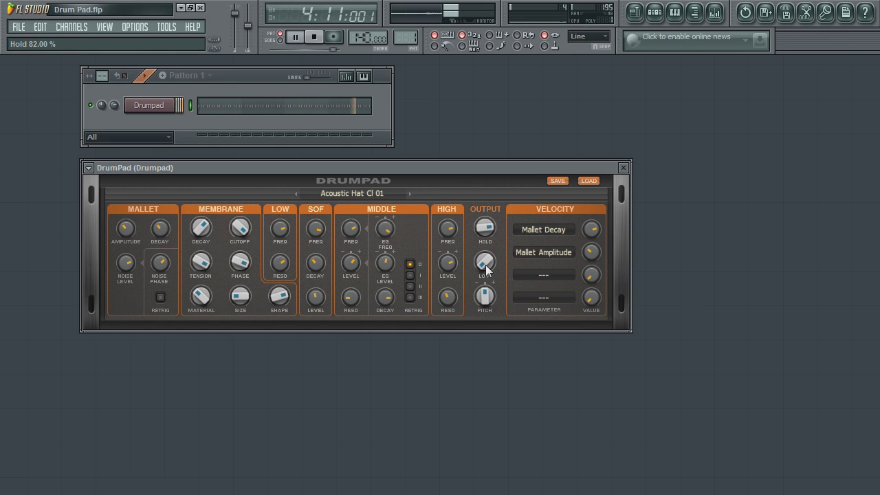
pyautogui.moveTo(486, 268); pyautogui.dragTo(482, 173)
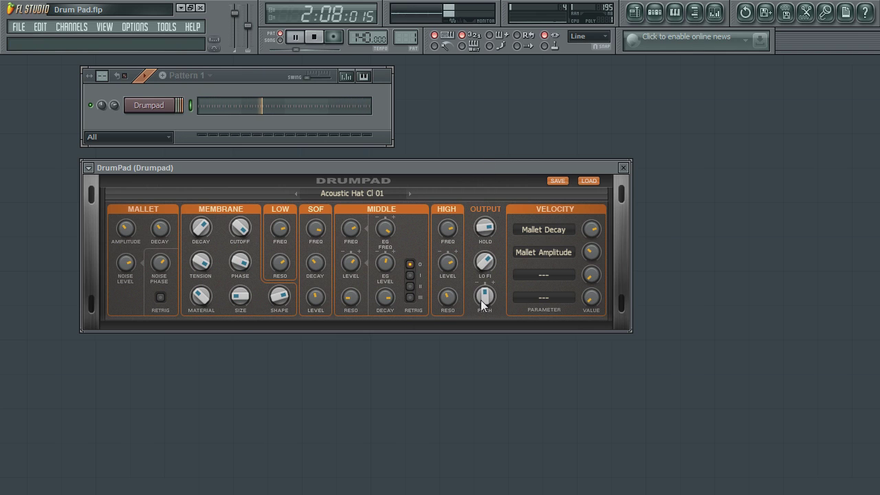
pyautogui.moveTo(481, 303)
pyautogui.mouseDown()
pyautogui.moveTo(483, 358)
pyautogui.moveTo(481, 309)
pyautogui.mouseUp()
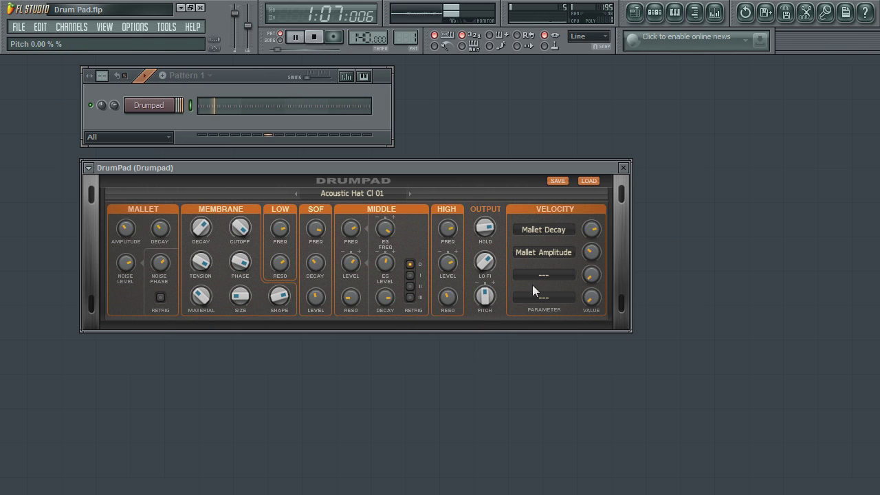
# - Clear both velocity slots to ---, then map the first slot to Mallet Amplitude
pyautogui.click(557, 230)
pyautogui.click(547, 187)
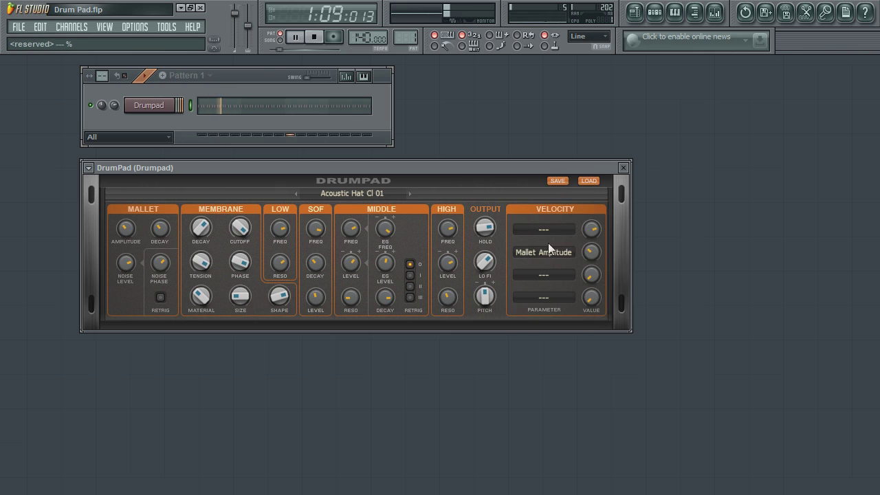
pyautogui.click(547, 255)
pyautogui.click(548, 182)
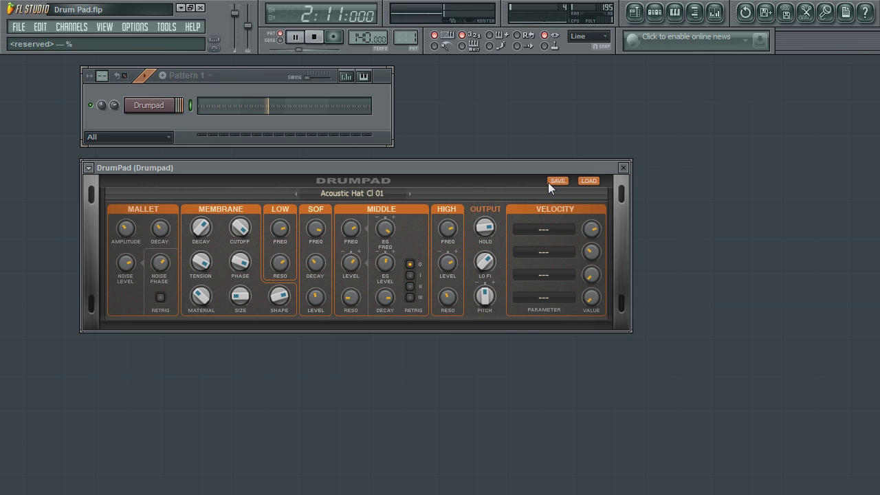
pyautogui.click(556, 231)
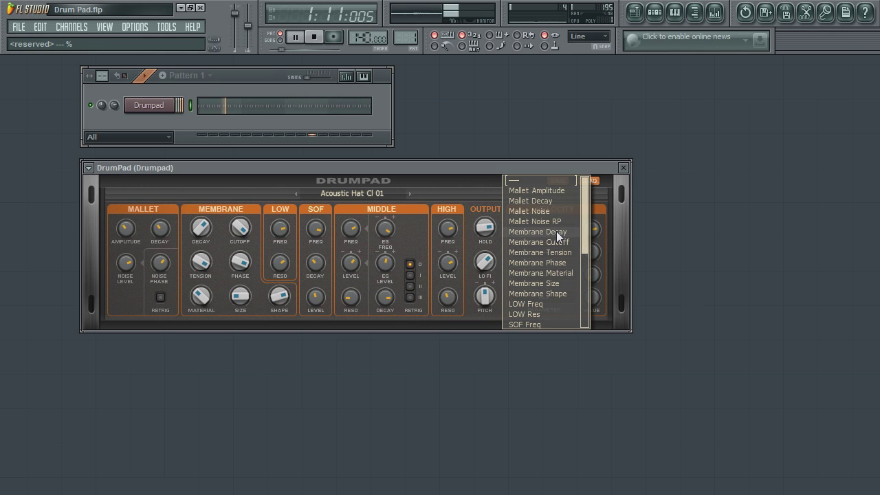
pyautogui.click(551, 193)
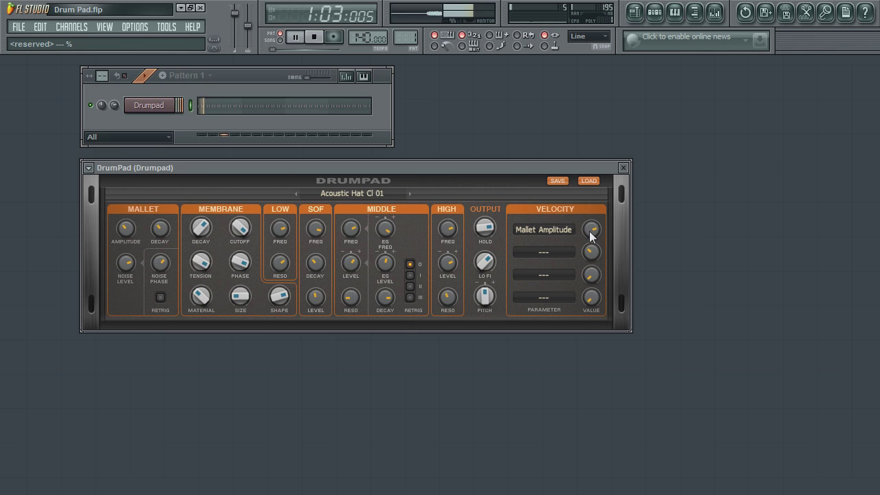
pyautogui.moveTo(591, 233)
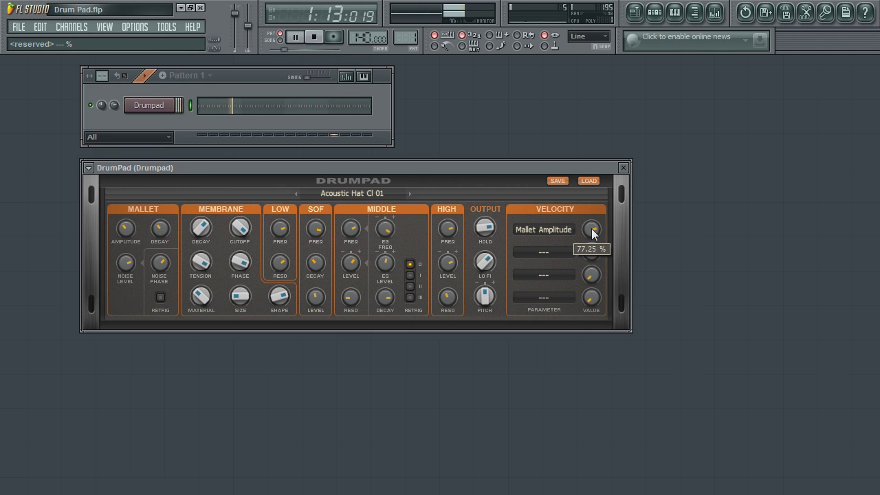
# - Lower the first velocity slot's Mallet Amplitude amount to 32.75 %
pyautogui.moveTo(592, 234)
pyautogui.mouseDown()
pyautogui.moveTo(584, 306)
pyautogui.moveTo(583, 196)
pyautogui.moveTo(577, 224)
pyautogui.mouseUp()
pyautogui.moveTo(573, 256); pyautogui.dragTo(570, 290)
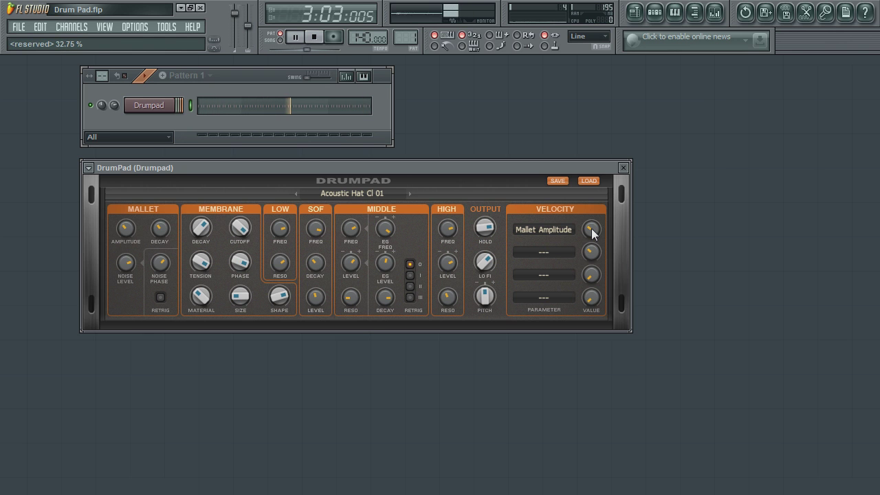